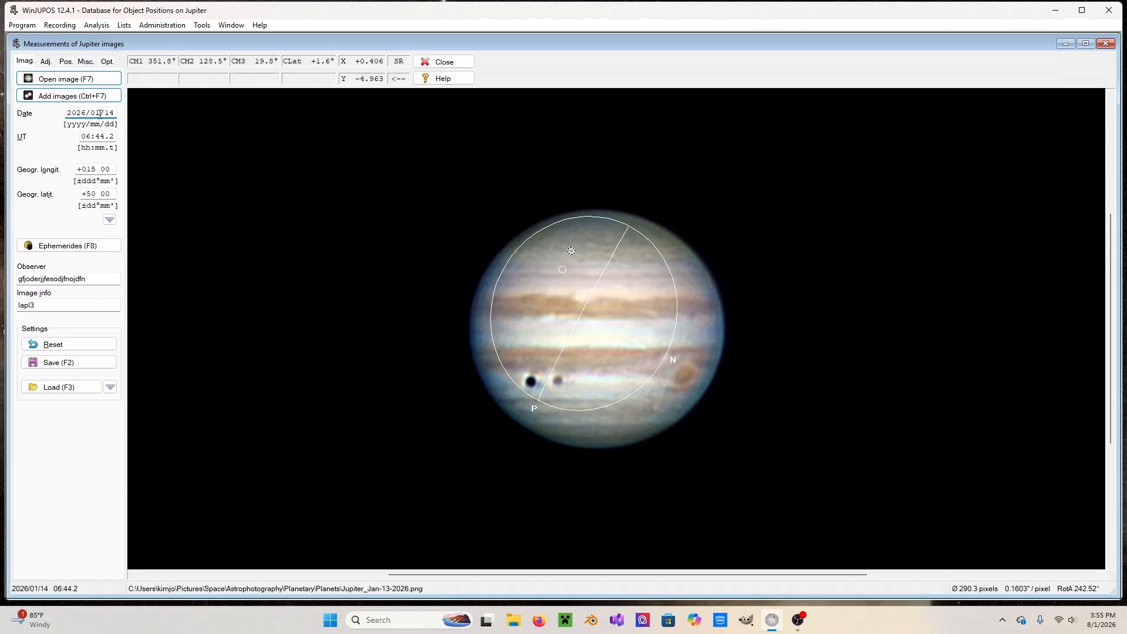
# Fit the outline frame to Jupiter's disc with automatic detection and rotate it so that north is up.
pyautogui.click(47, 62)
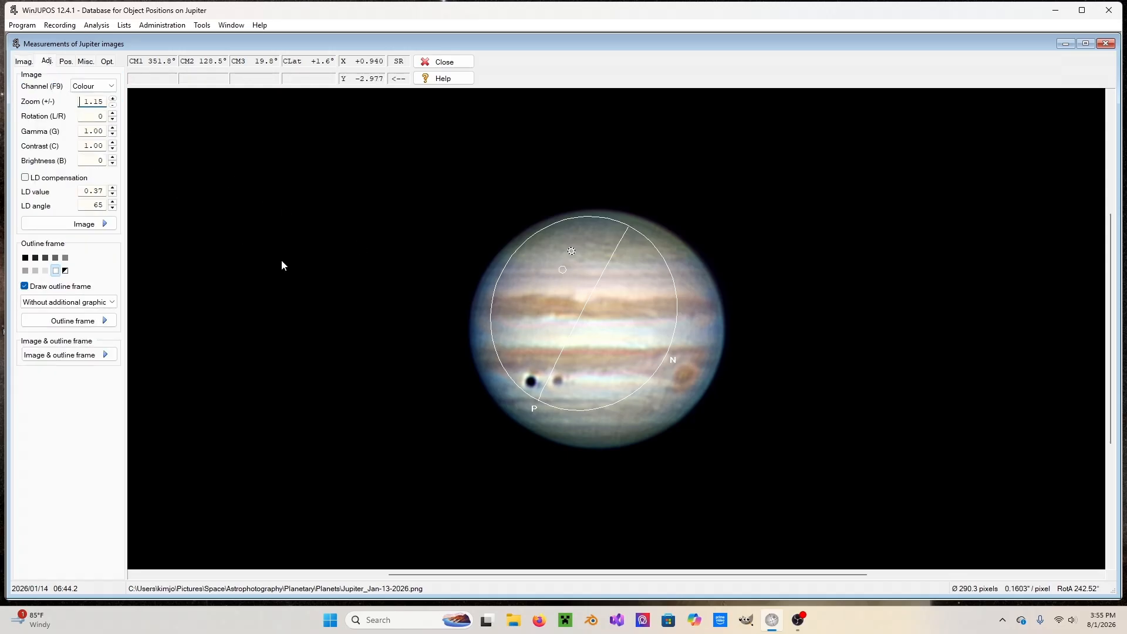
pyautogui.click(67, 321)
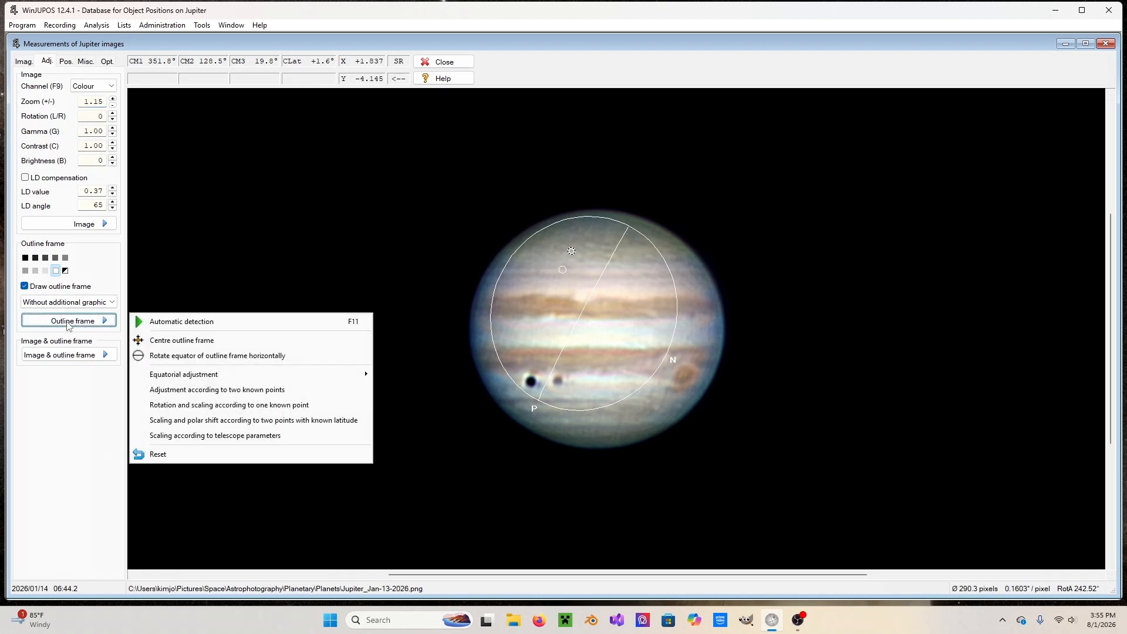
pyautogui.click(189, 328)
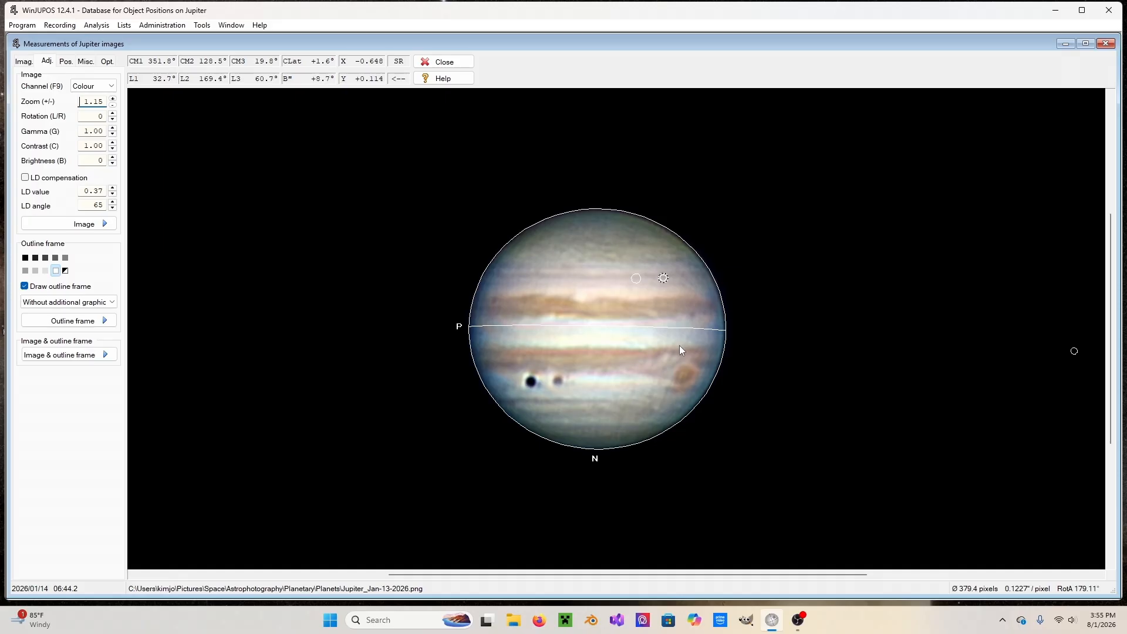
pyautogui.press('p')
pyautogui.press('p')
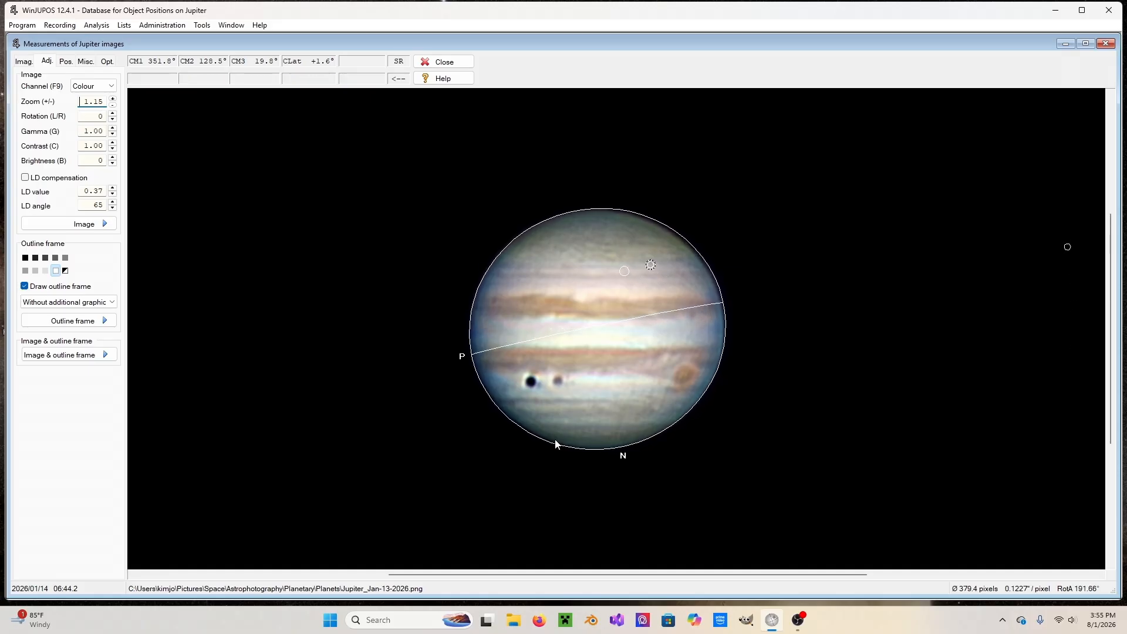
pyautogui.press('p')
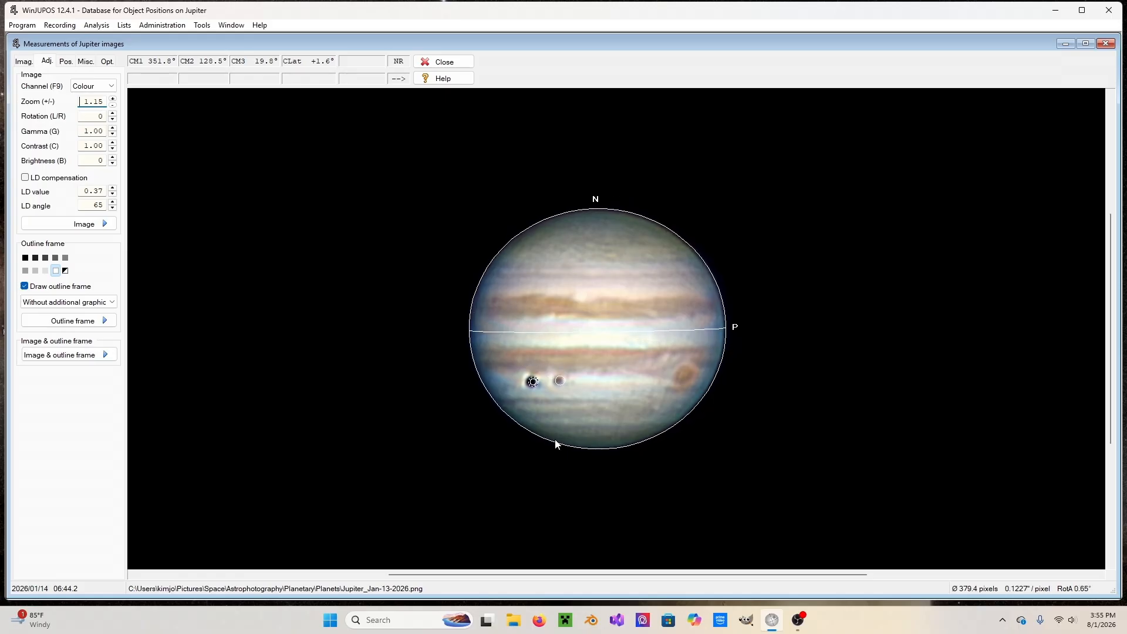
# Shrink the outline frame to a diameter of about 376 pixels and nudge it left and down onto Jupiter's limb.
pyautogui.press('pagedown')
pyautogui.press('pagedown')
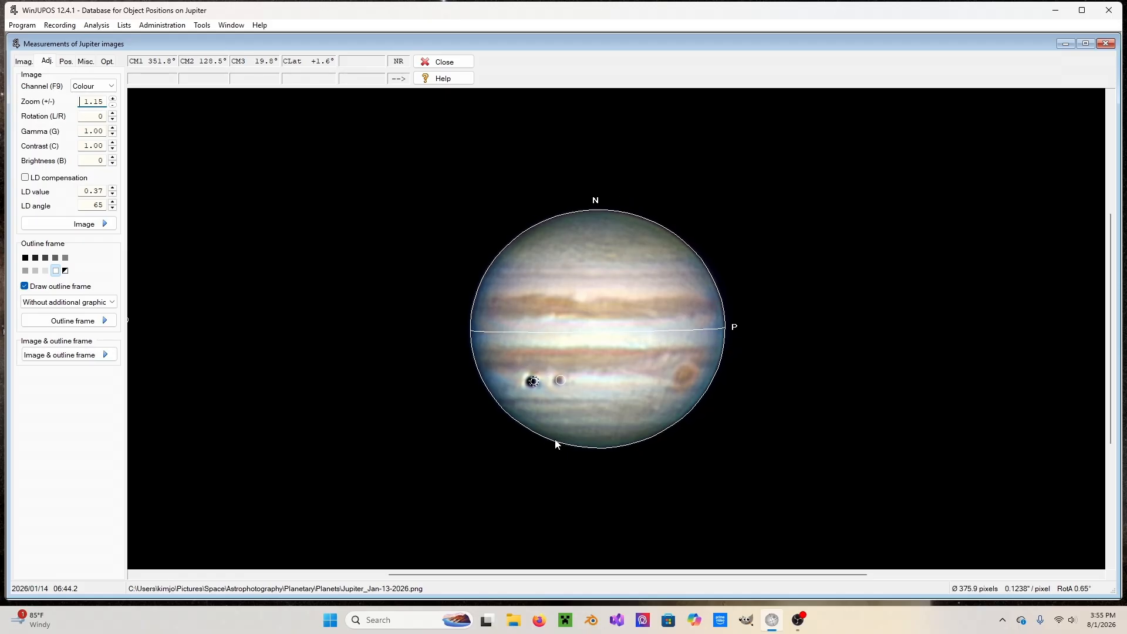
pyautogui.press('Left')
pyautogui.press('Down')
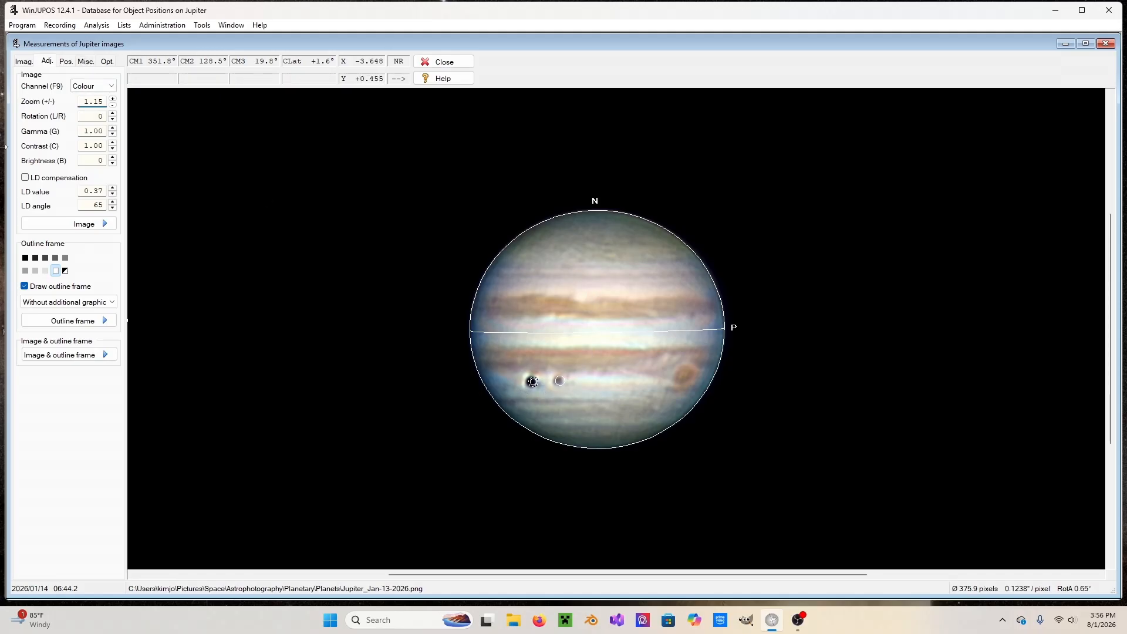
# Set the image's UT to 06:42.2 so the predicted moon and shadow markers match those on Jupiter's disc.
pyautogui.click(25, 62)
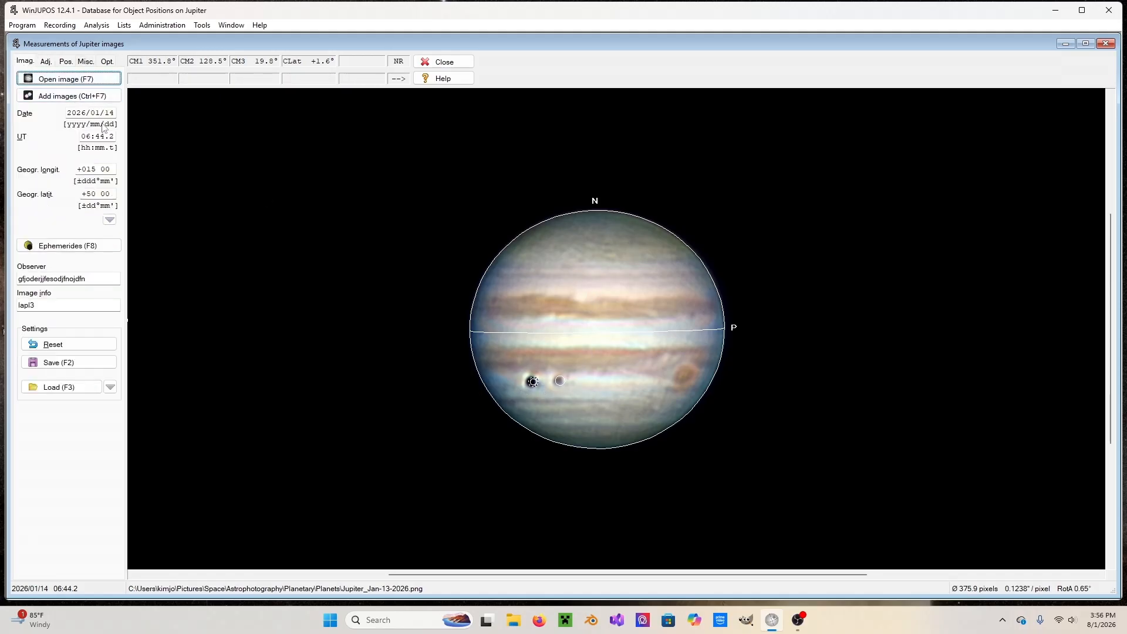
pyautogui.click(102, 136)
pyautogui.press('Up')
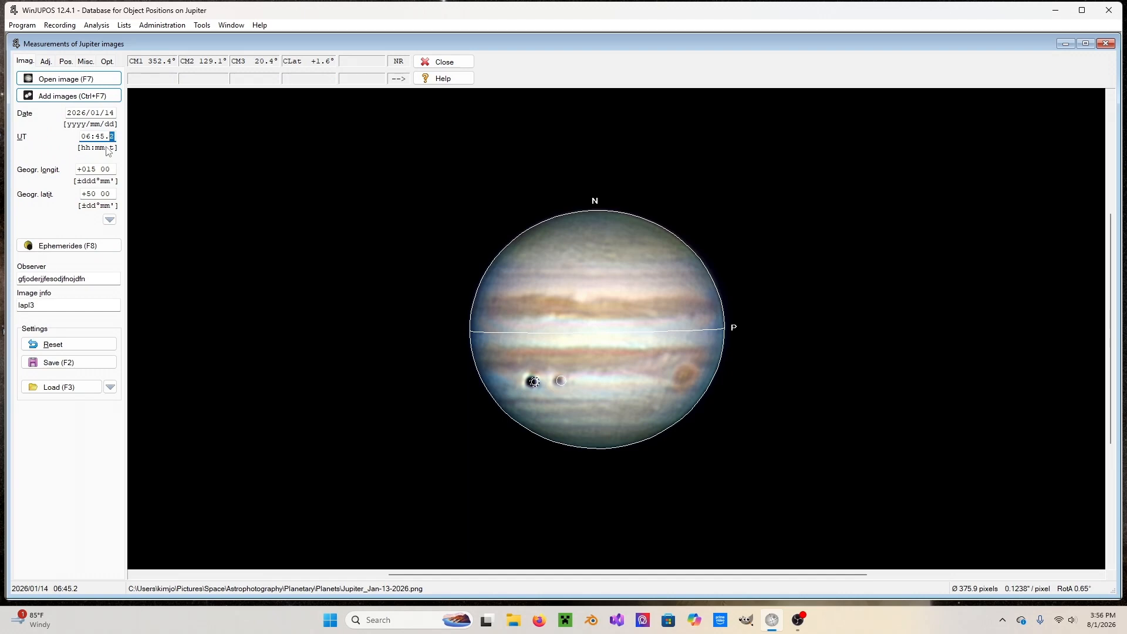
pyautogui.write('3')
pyautogui.press('Down')
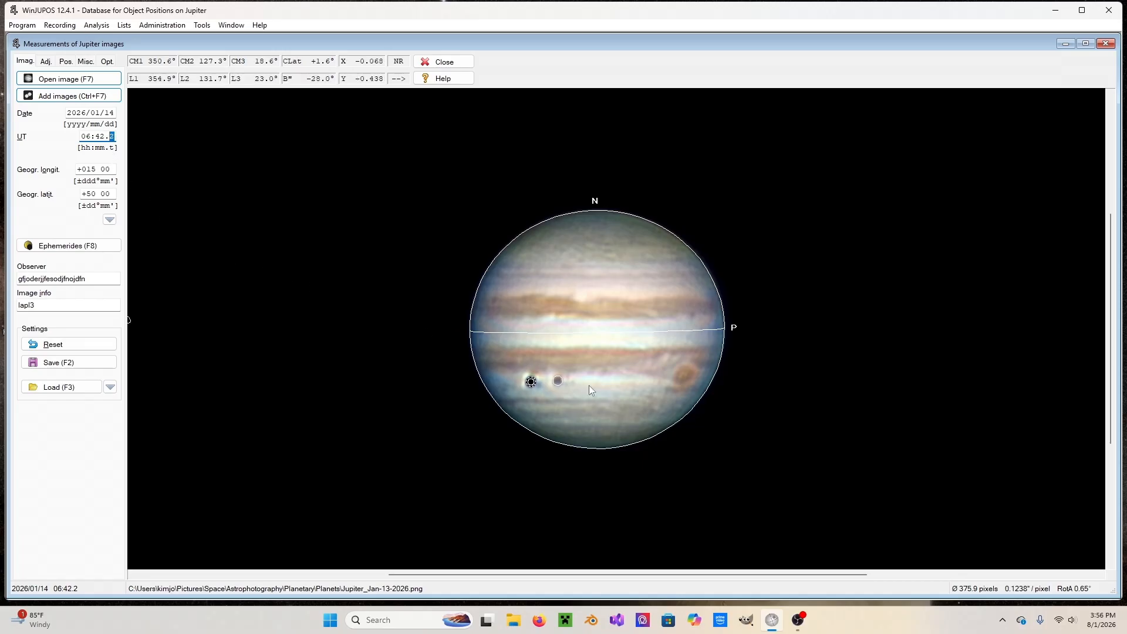
pyautogui.click(557, 380)
# Enable LD compensation for the Jupiter image and lower its gamma to 0.37.
pyautogui.click(47, 62)
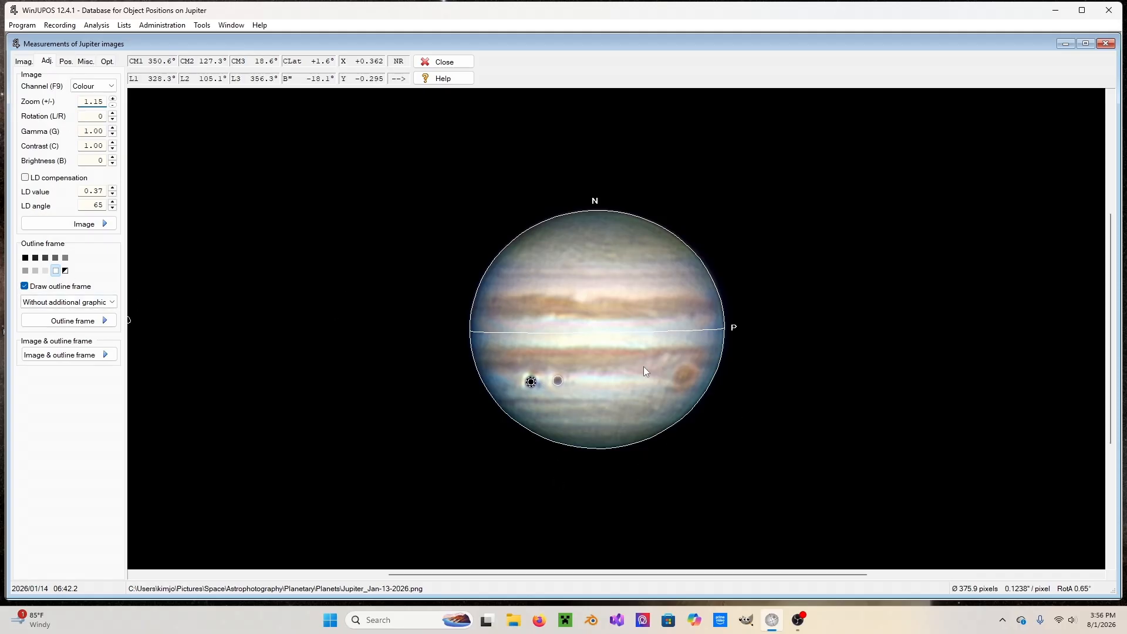
pyautogui.click(25, 179)
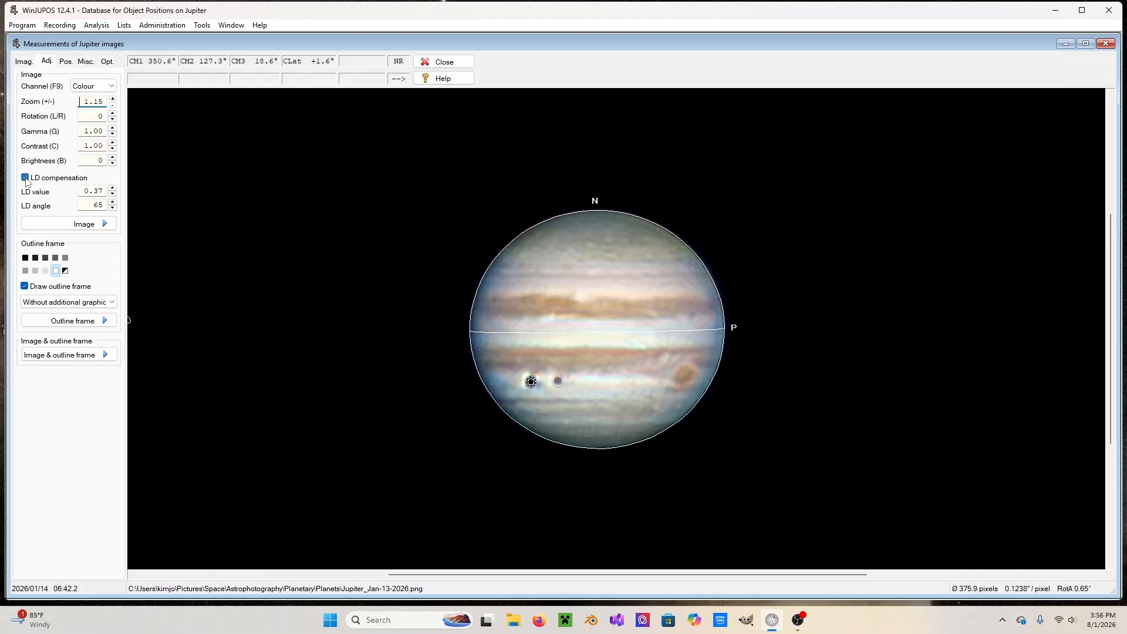
pyautogui.click(112, 128)
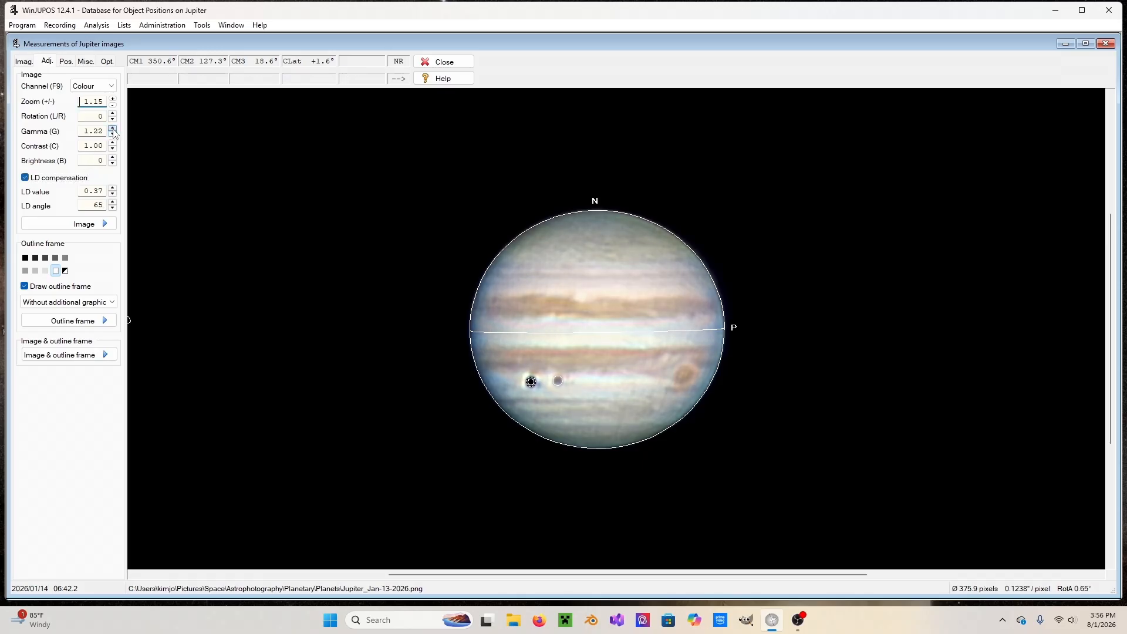
pyautogui.click(112, 128)
pyautogui.click(112, 134)
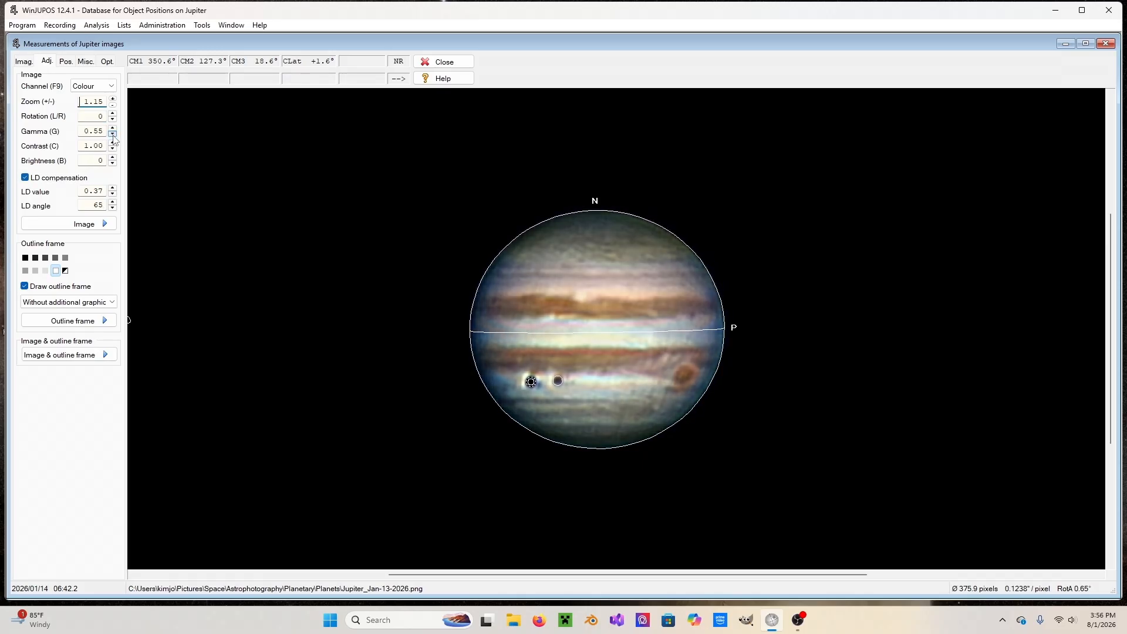
pyautogui.click(112, 134)
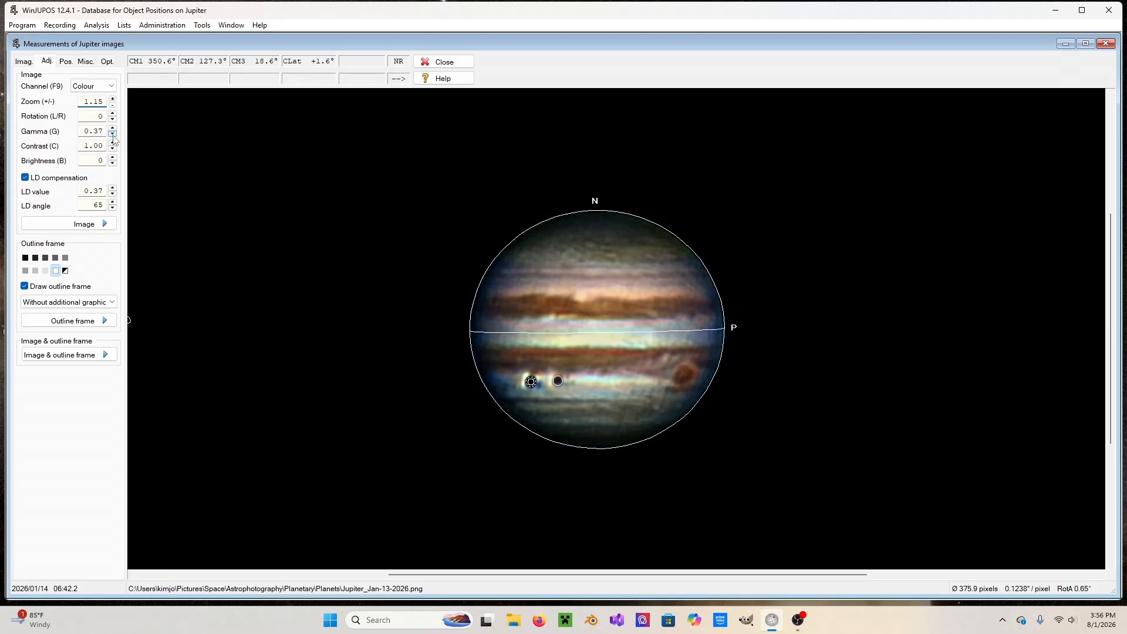
# Raise the LD value to 0.82 to brighten Jupiter's darkened limb.
pyautogui.click(112, 188)
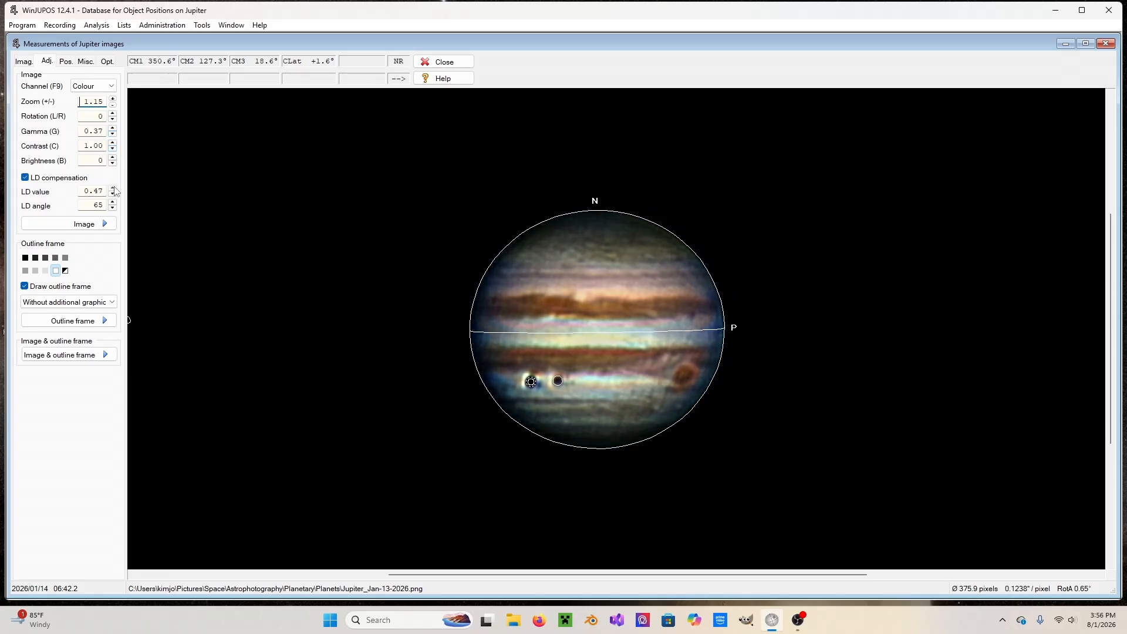
pyautogui.click(112, 188)
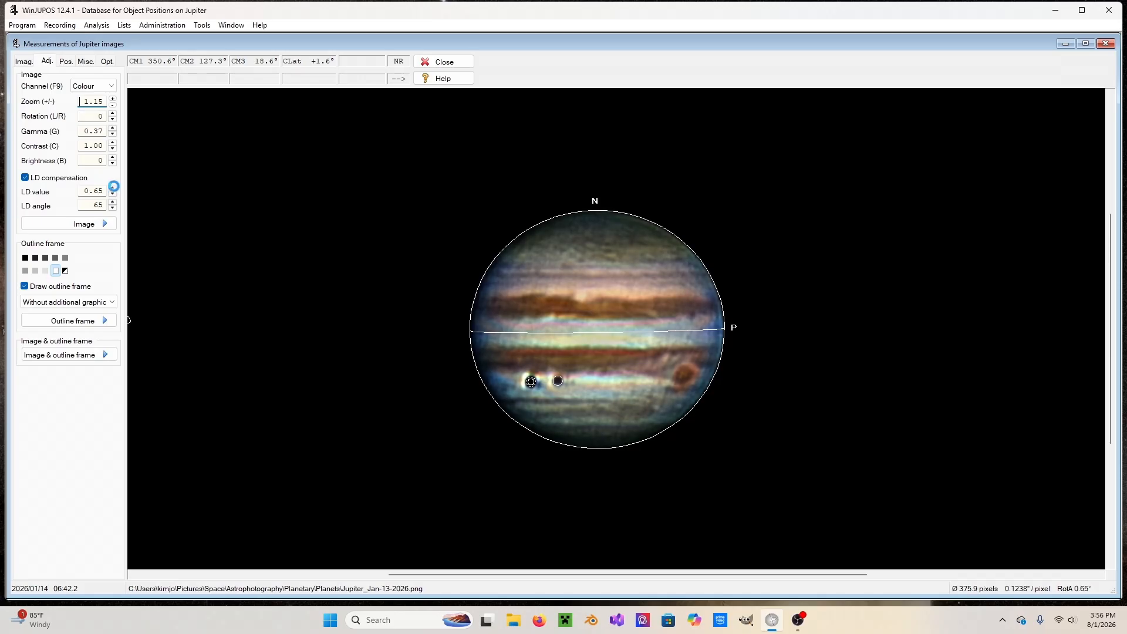
pyautogui.click(112, 188)
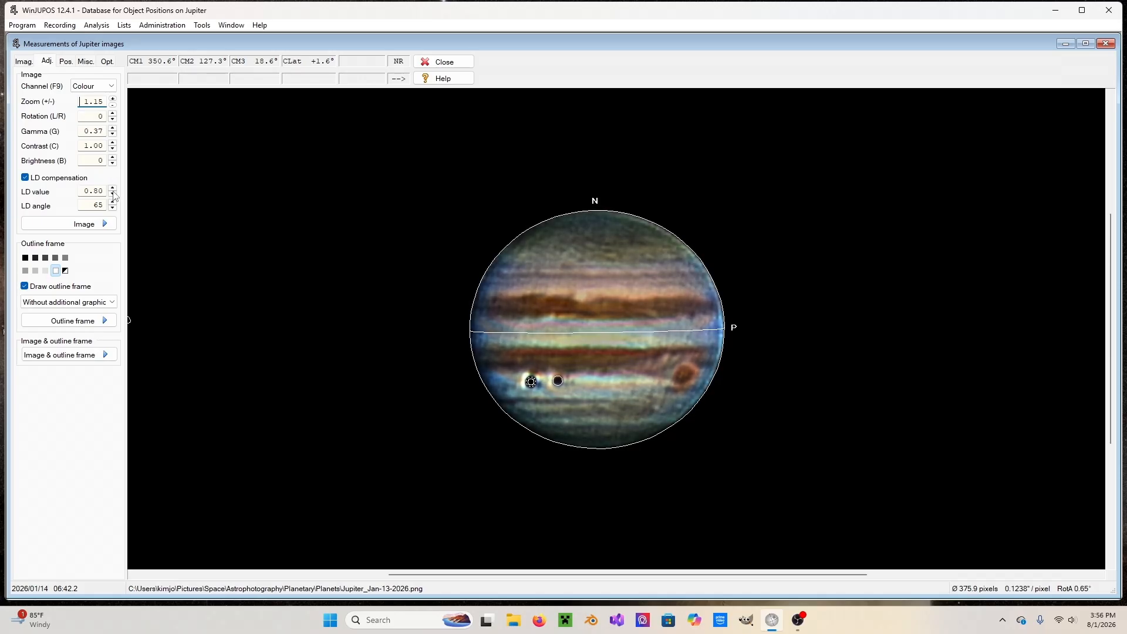
pyautogui.click(112, 188)
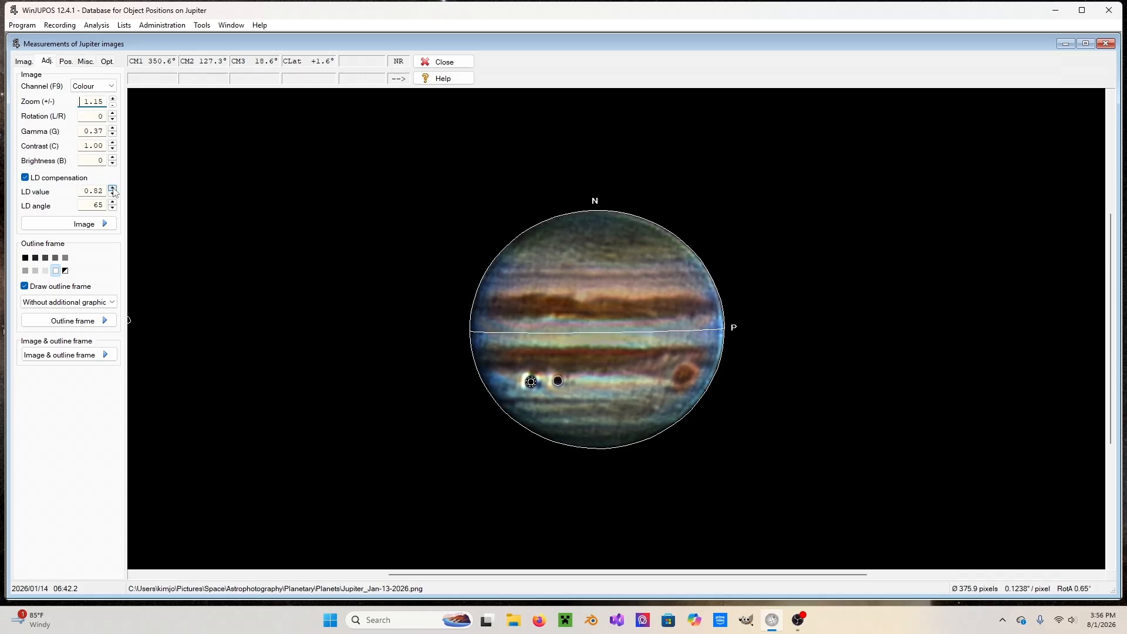
# Set the image gamma to 1.00.
pyautogui.click(112, 128)
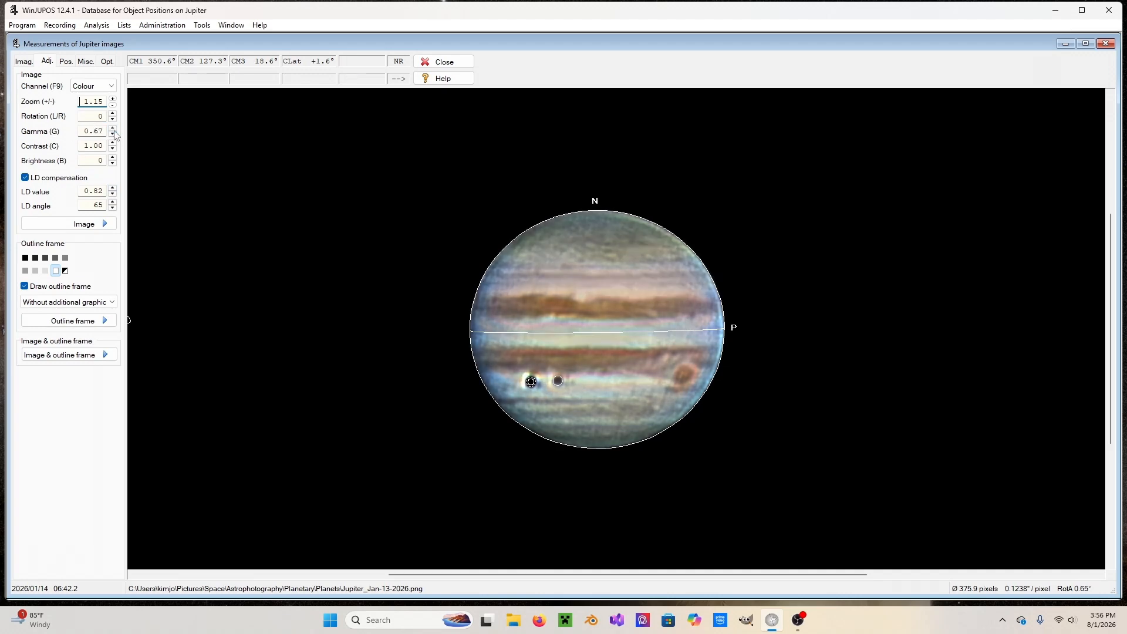
pyautogui.click(112, 129)
pyautogui.click(112, 129)
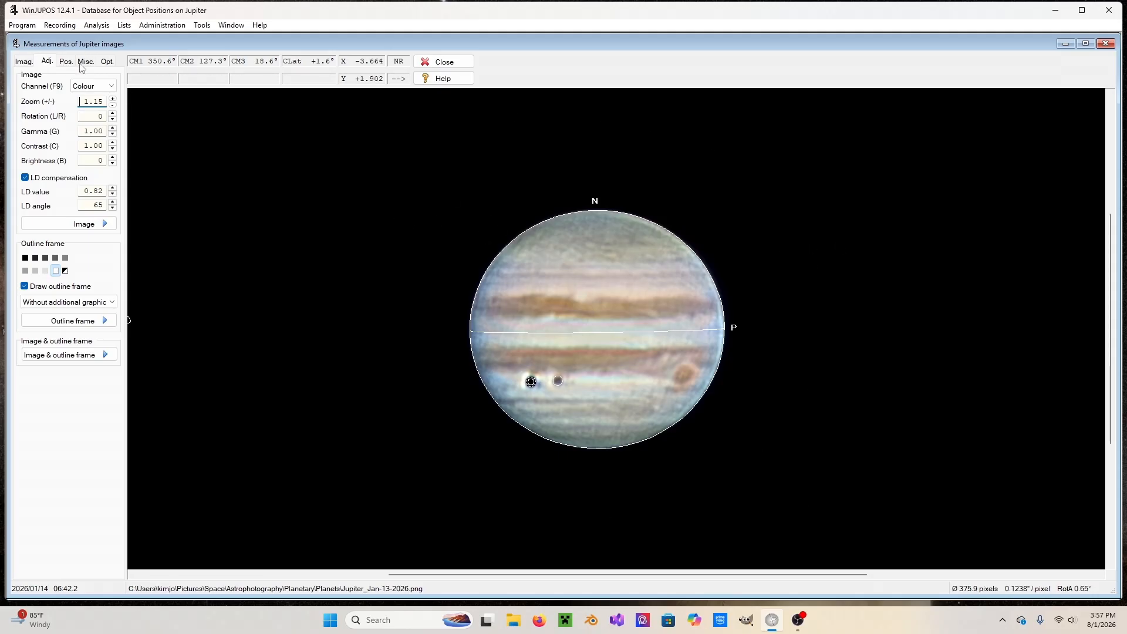
# Save the image measurement settings as an .ims file in the Planets folder under the suggested name.
pyautogui.click(27, 64)
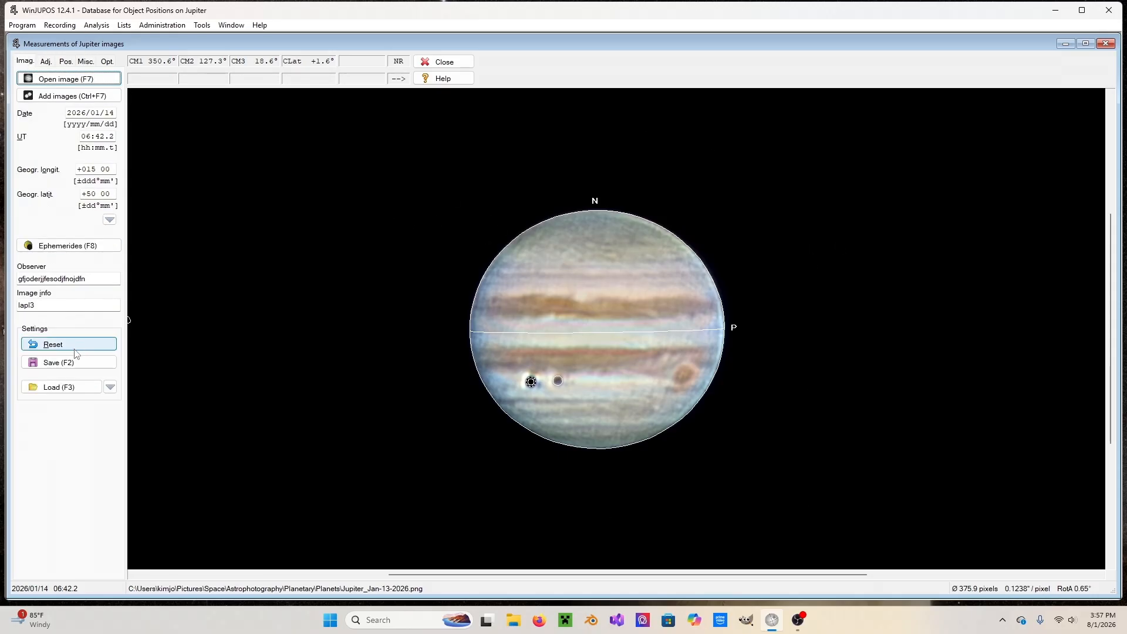
pyautogui.click(75, 364)
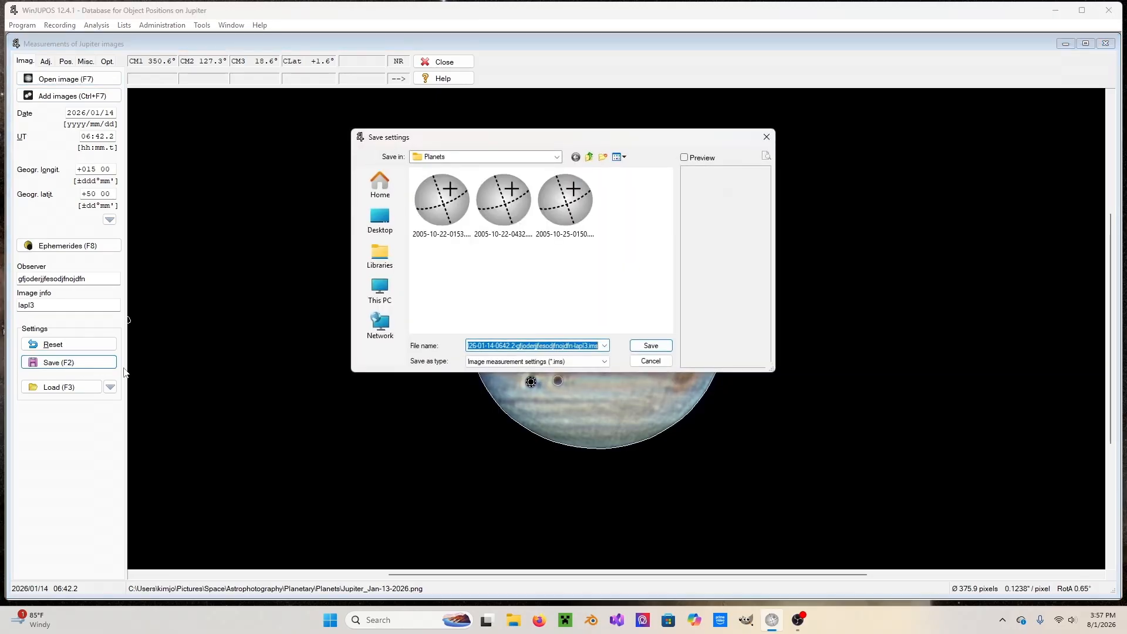
pyautogui.click(661, 348)
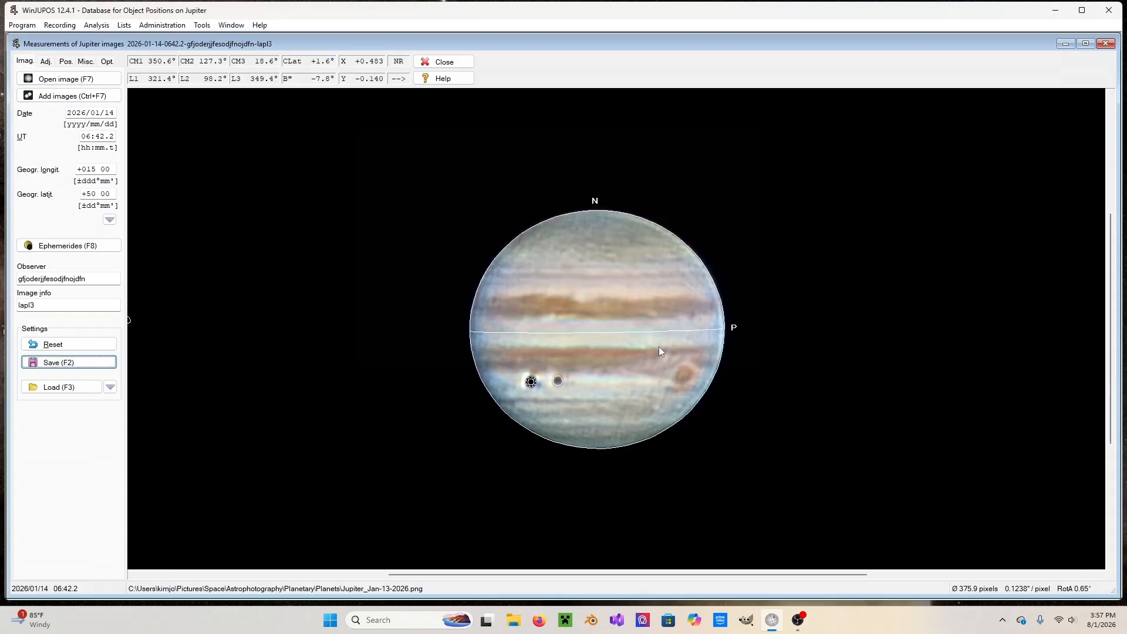
# Open the map computation and remove the Jupiter-Color_HST6 image measurement from its list.
pyautogui.click(97, 26)
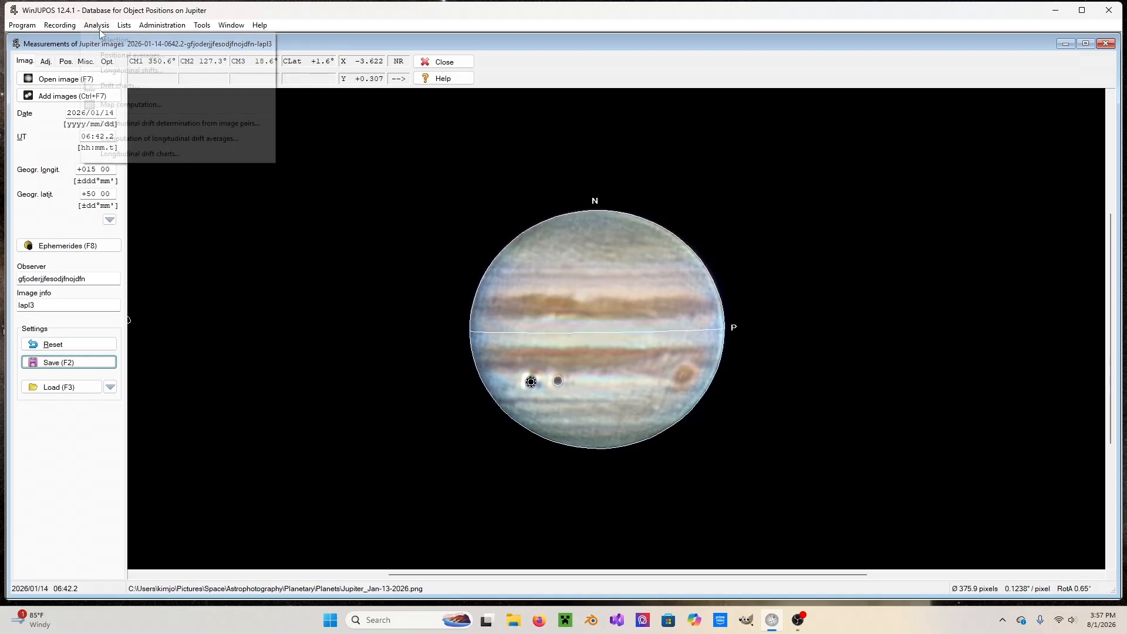
pyautogui.click(114, 105)
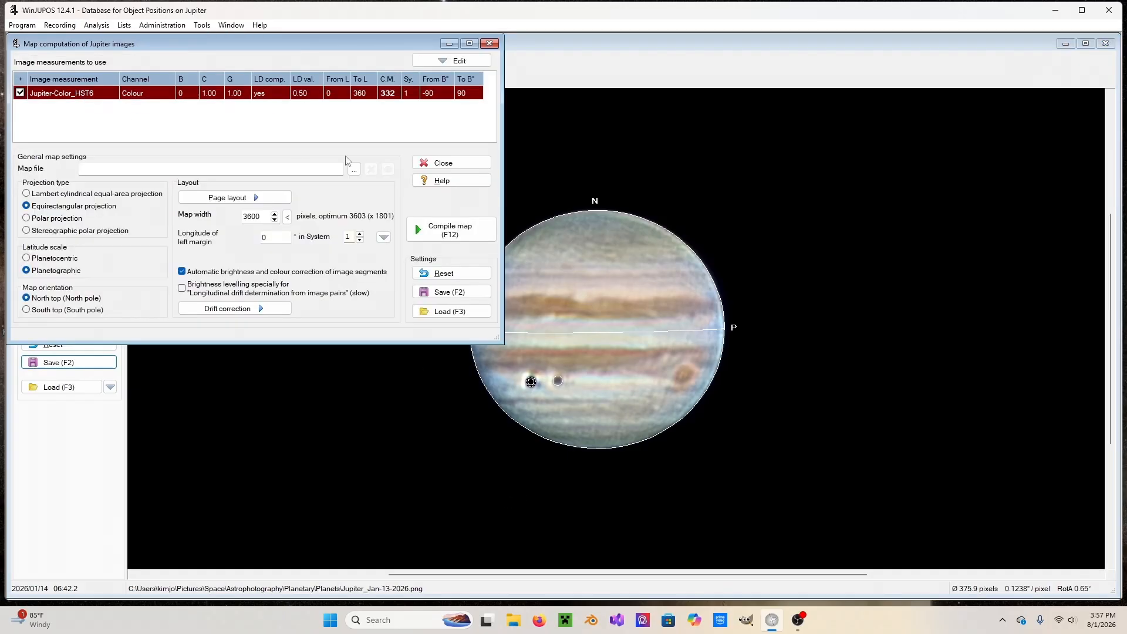
pyautogui.click(445, 63)
pyautogui.click(461, 120)
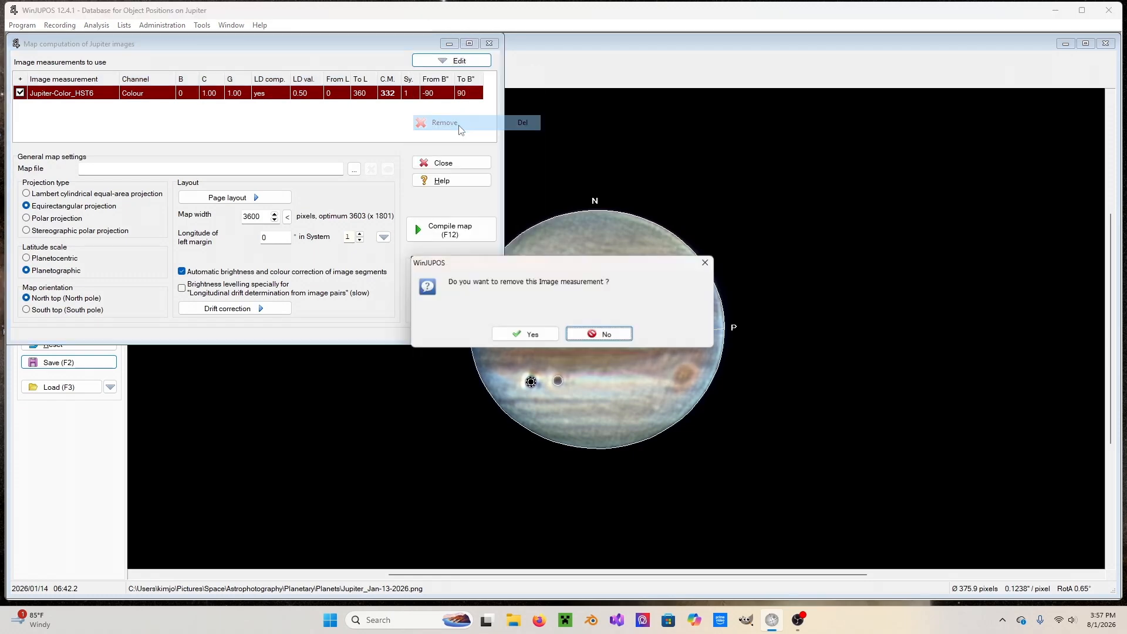
pyautogui.click(525, 336)
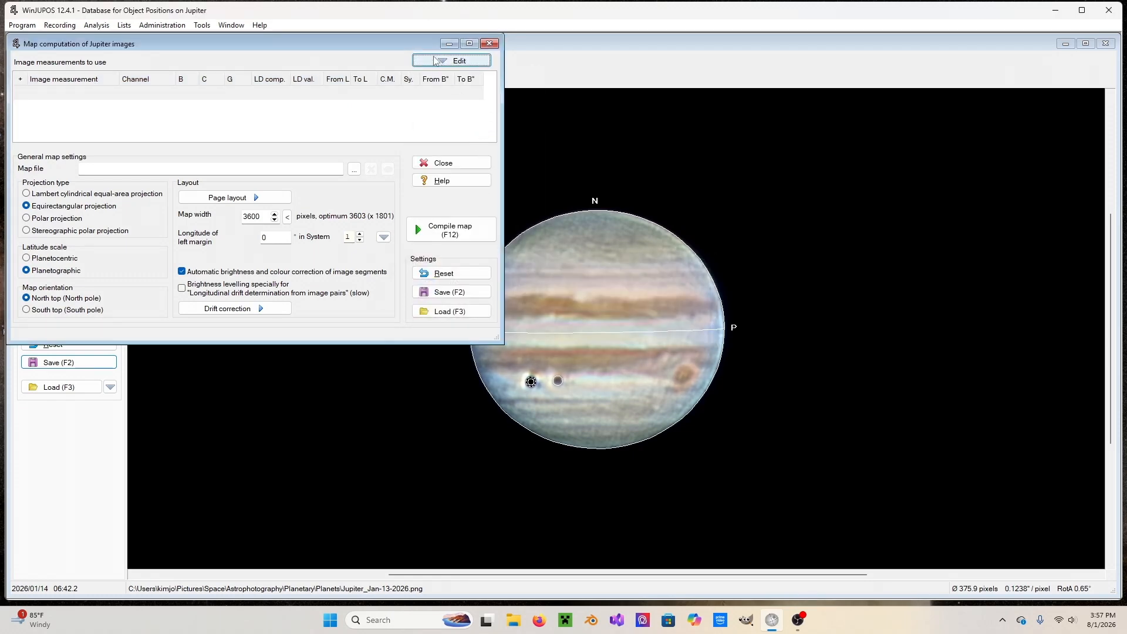
# Add the saved 2026-01-14-0642.2 image measurement from the Planets folder to the map computation.
pyautogui.click(452, 61)
pyautogui.click(441, 92)
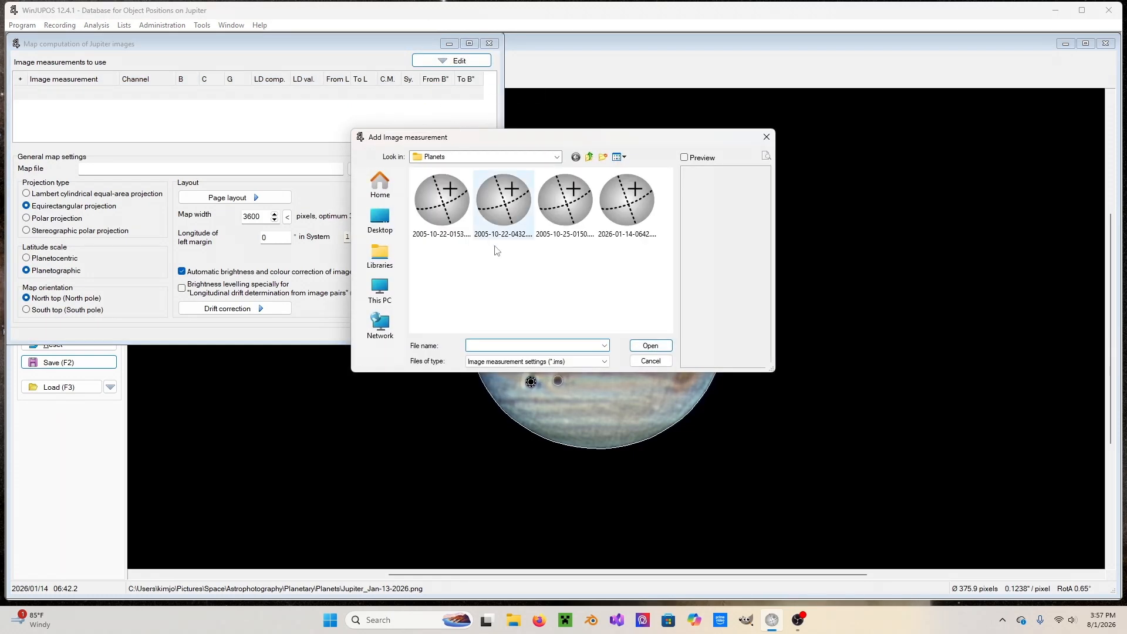
pyautogui.click(627, 200)
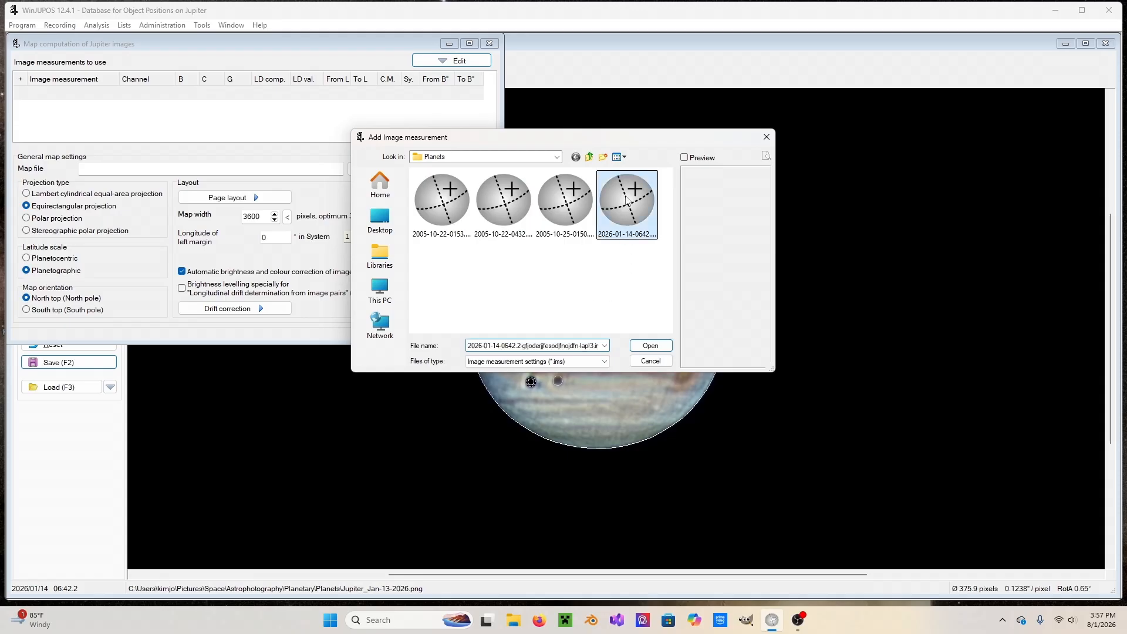
pyautogui.click(641, 344)
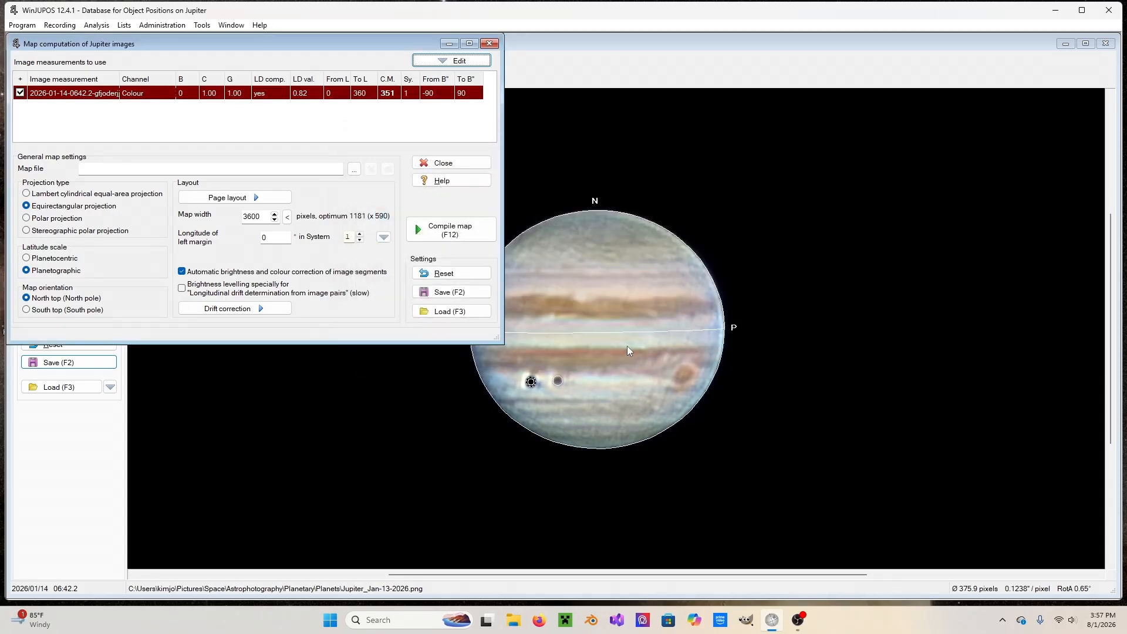
# Accept the map's page layout settings and compile the equirectangular map.
pyautogui.click(234, 197)
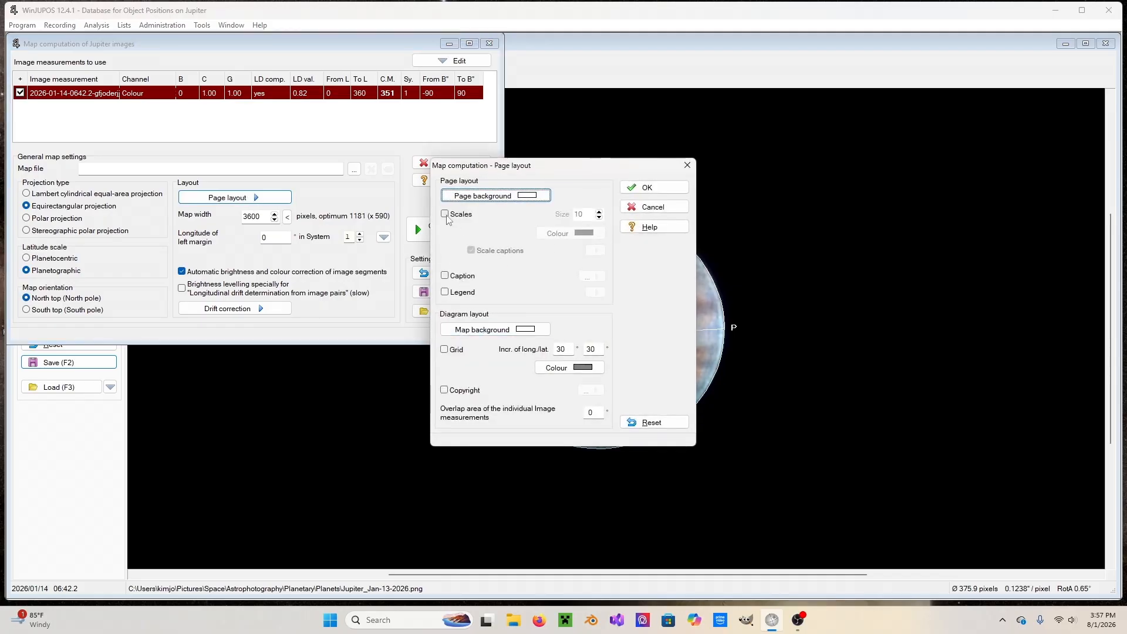
pyautogui.click(635, 193)
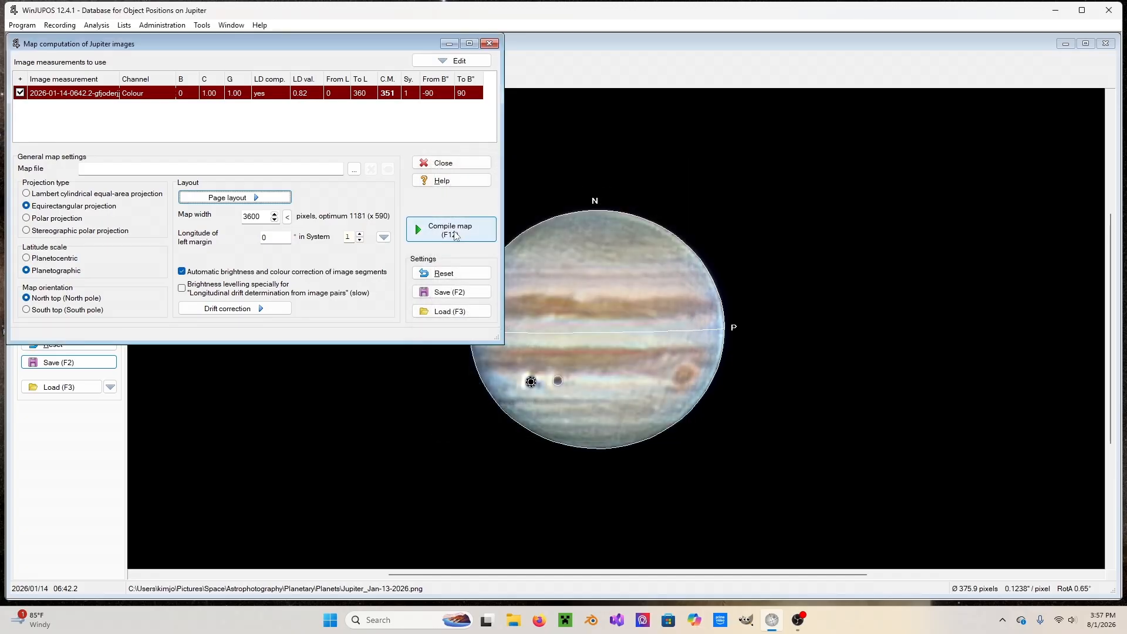
pyautogui.click(456, 236)
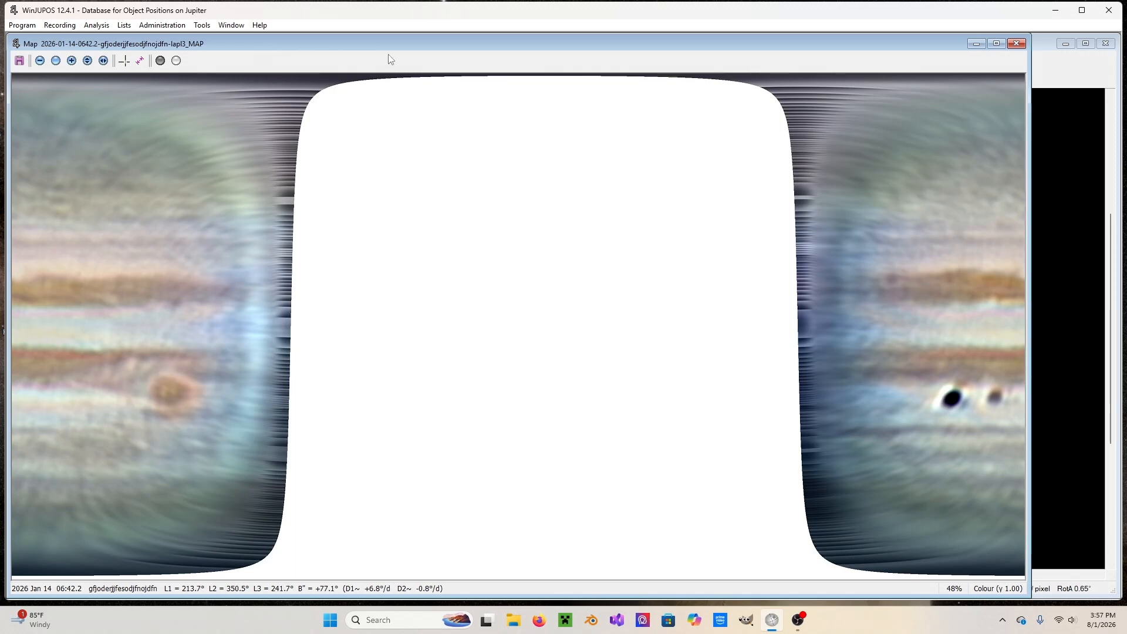
# Save the compiled map as a PNG in the Downloads folder under the suggested name and return to the image measurement window.
pyautogui.click(20, 61)
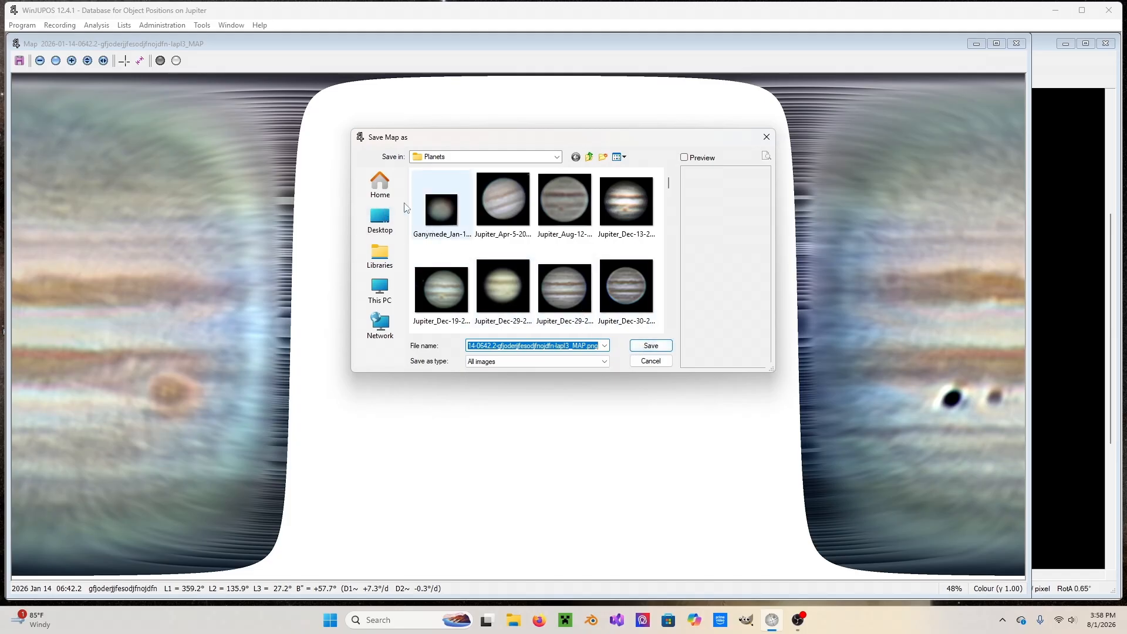
pyautogui.click(389, 192)
pyautogui.click(470, 229)
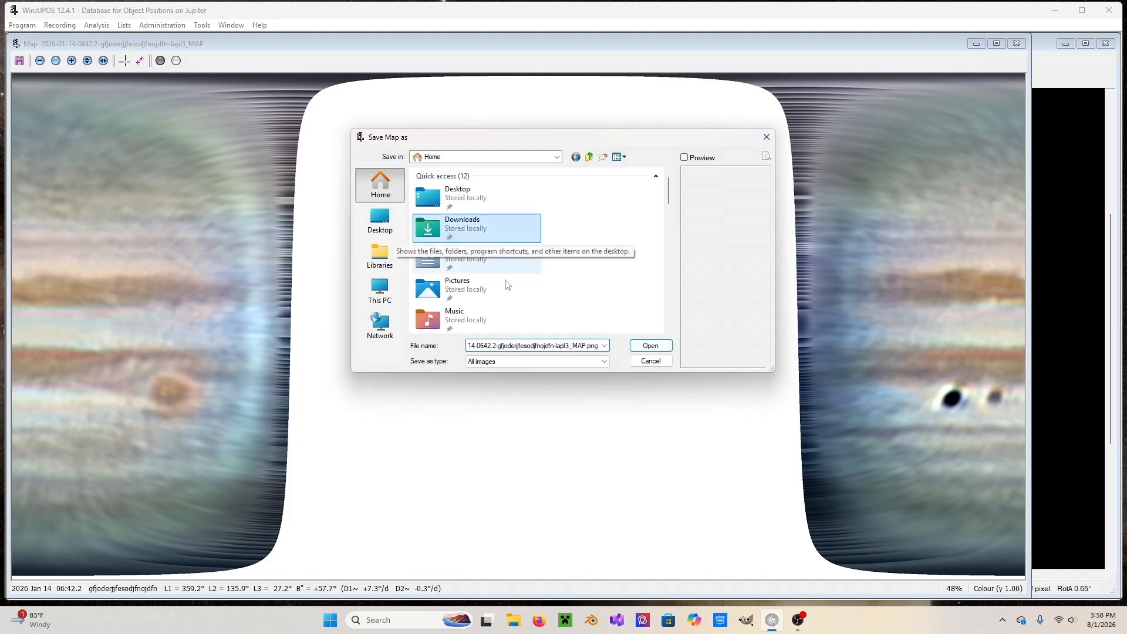
pyautogui.click(649, 346)
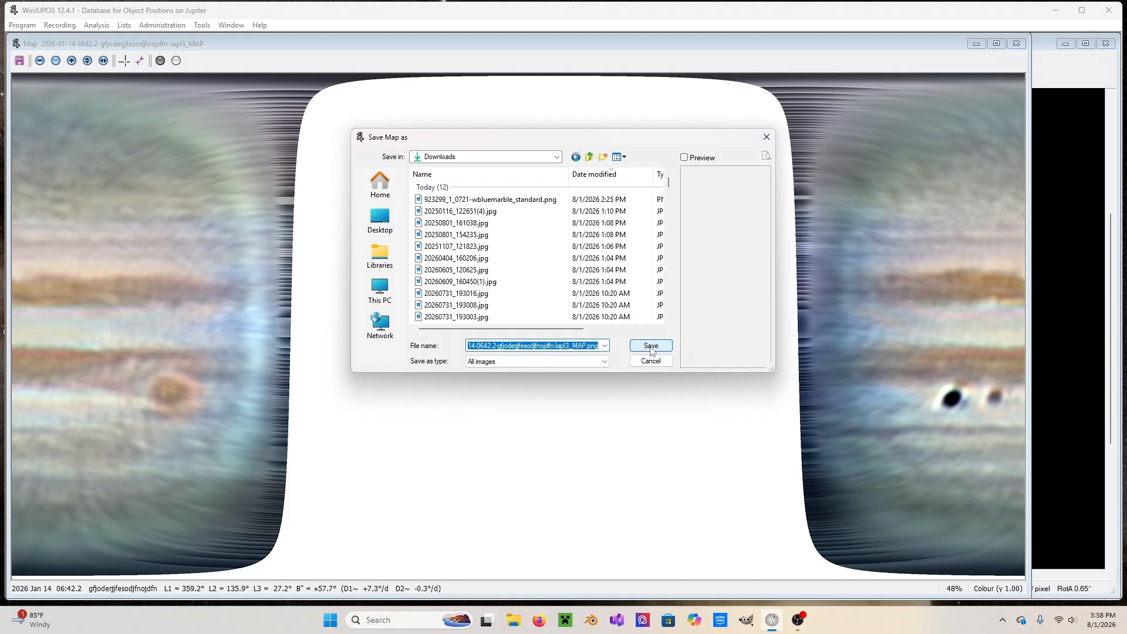
pyautogui.click(650, 347)
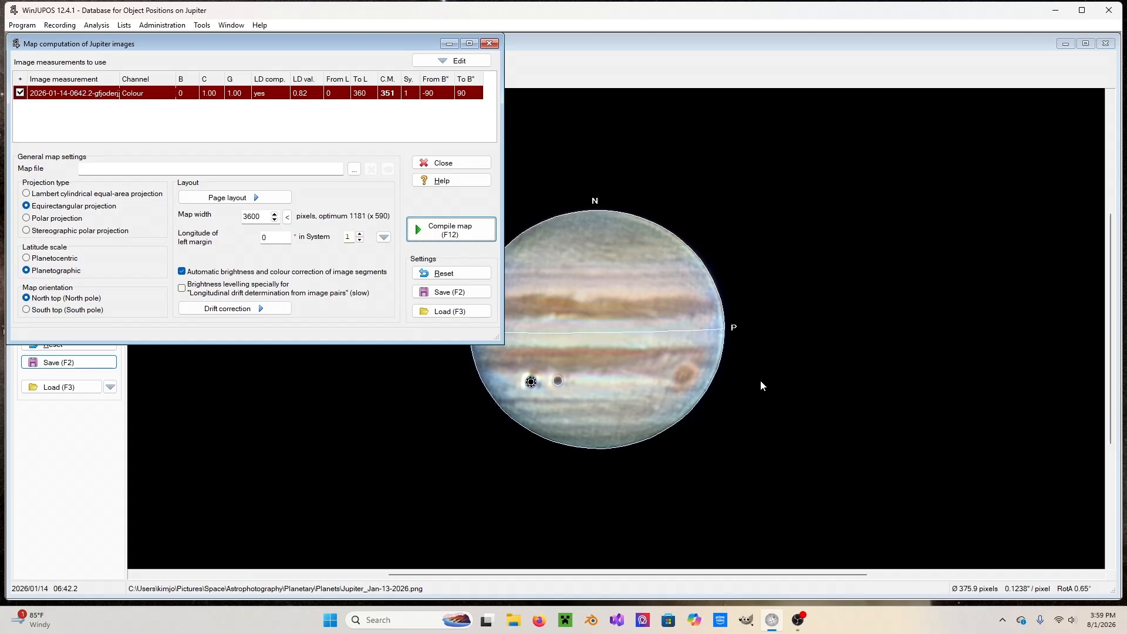
pyautogui.click(519, 199)
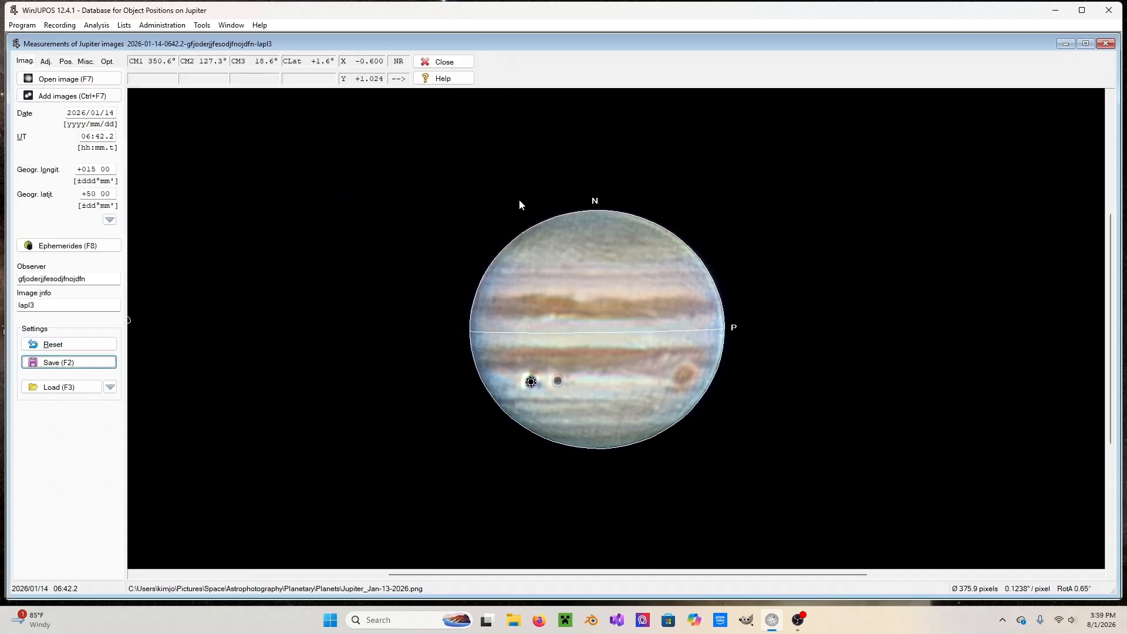